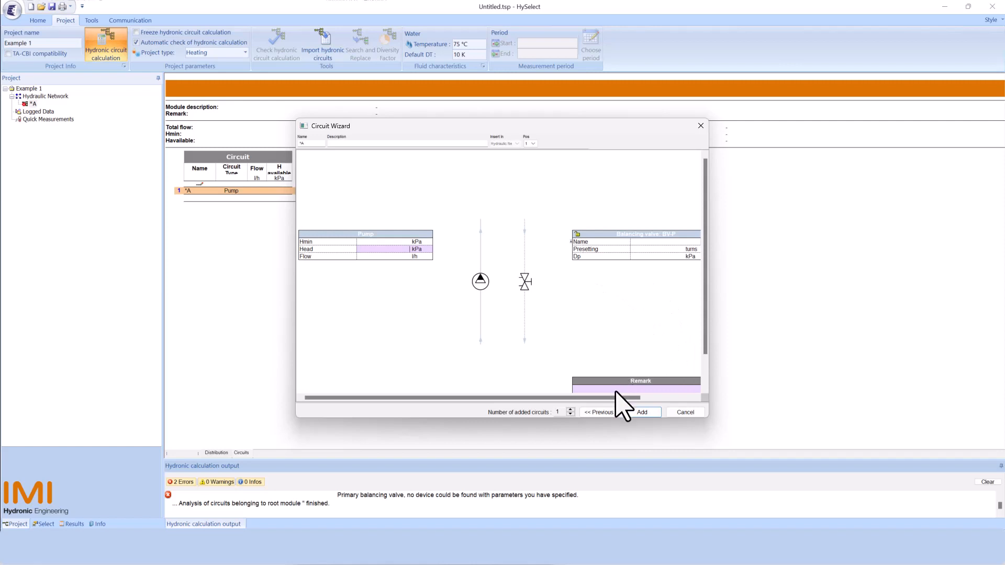
- Add the pump circuit to the hydraulic network with the description "Description" and close the wizard for further circuits
{"action": "left_click_drag", "start_coordinate": [614, 397], "coordinate": [673, 401]}
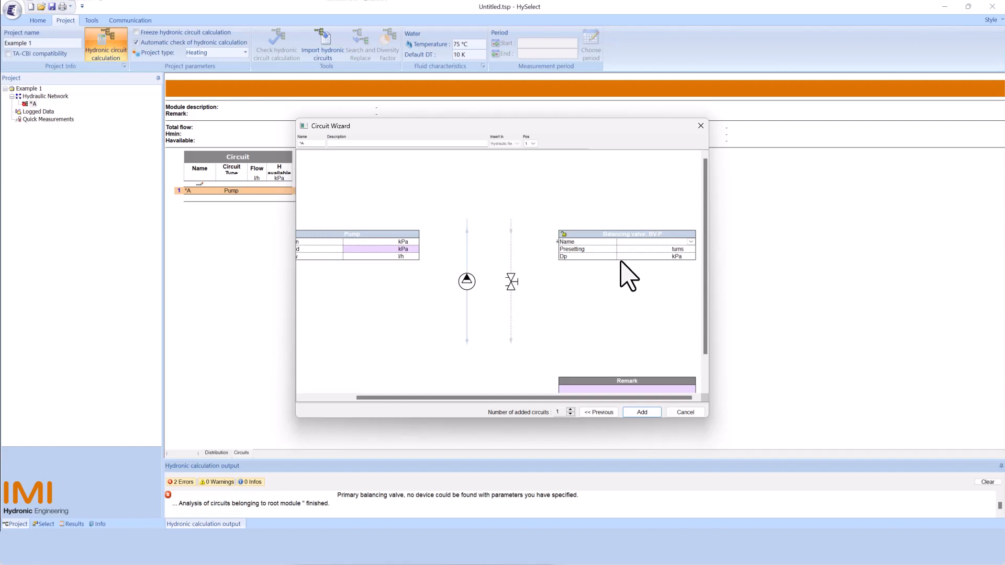
{"action": "left_click", "coordinate": [347, 143]}
{"action": "left_click", "coordinate": [639, 412]}
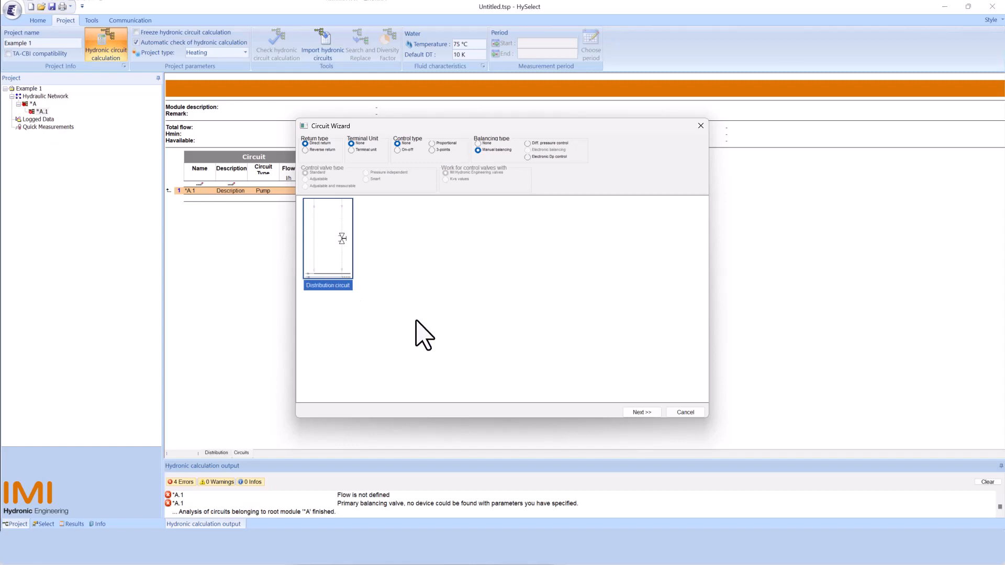
{"action": "left_click", "coordinate": [694, 413]}
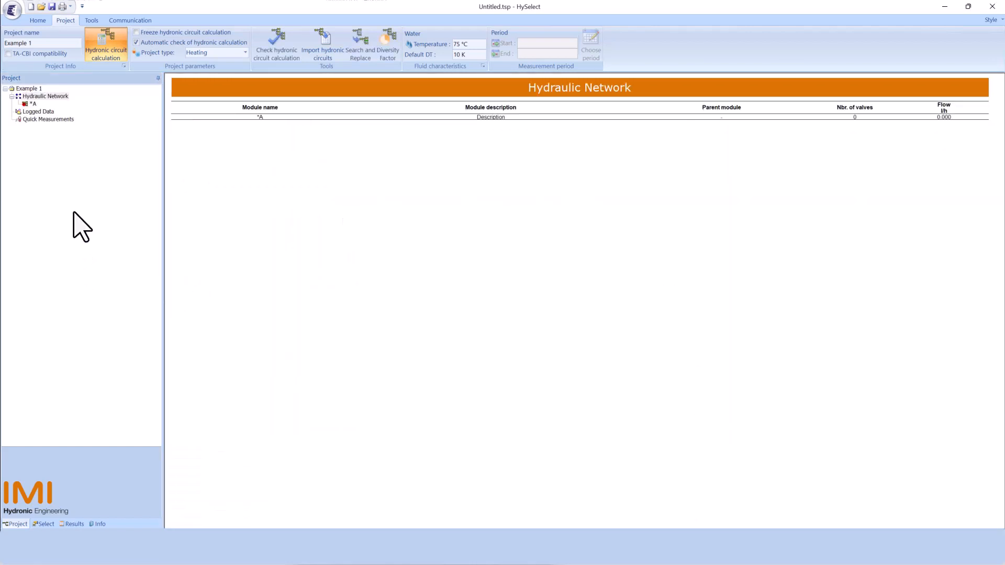
- Open module *A and compare its circuits table with its distribution table
{"action": "left_click", "coordinate": [32, 104]}
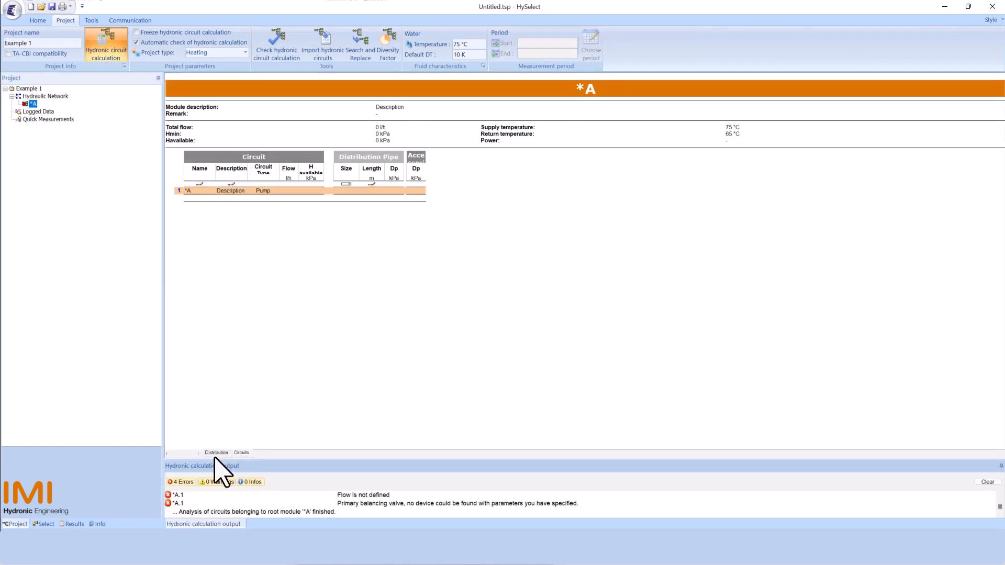
{"action": "left_click", "coordinate": [243, 454]}
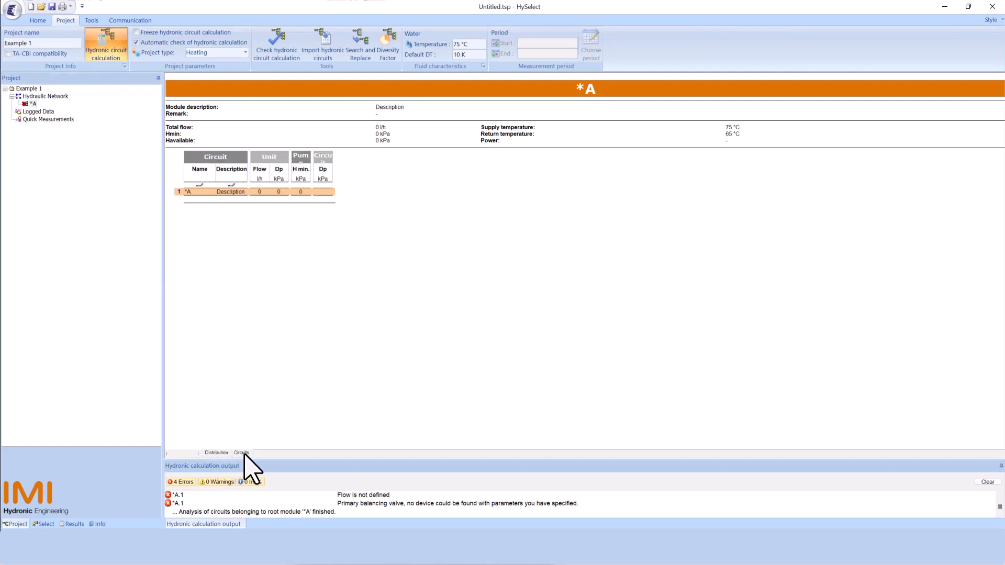
{"action": "left_click", "coordinate": [216, 452]}
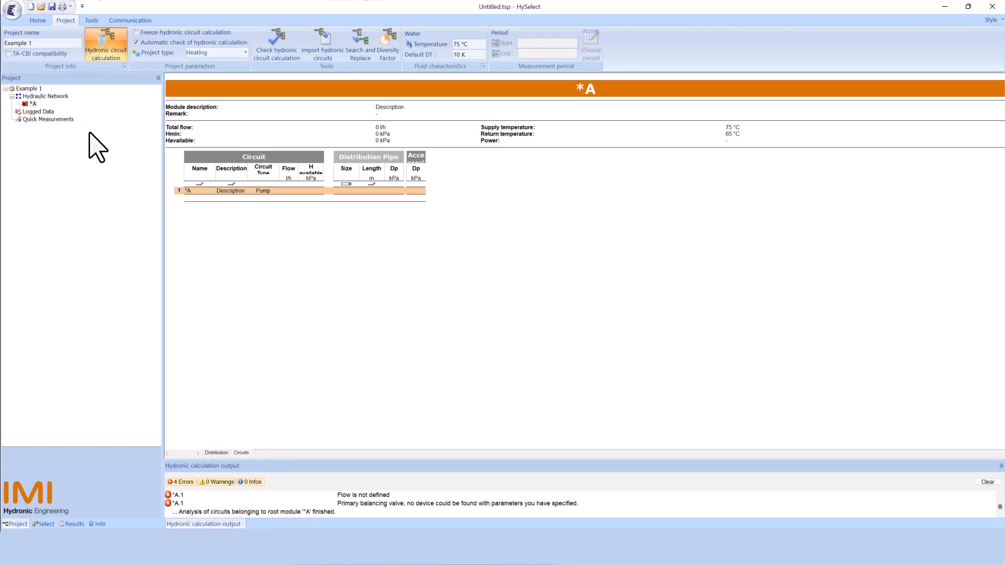
- Start adding a circuit under module *A, trying reverse return and no terminal unit before choosing direct return with a terminal unit
{"action": "right_click", "coordinate": [32, 103]}
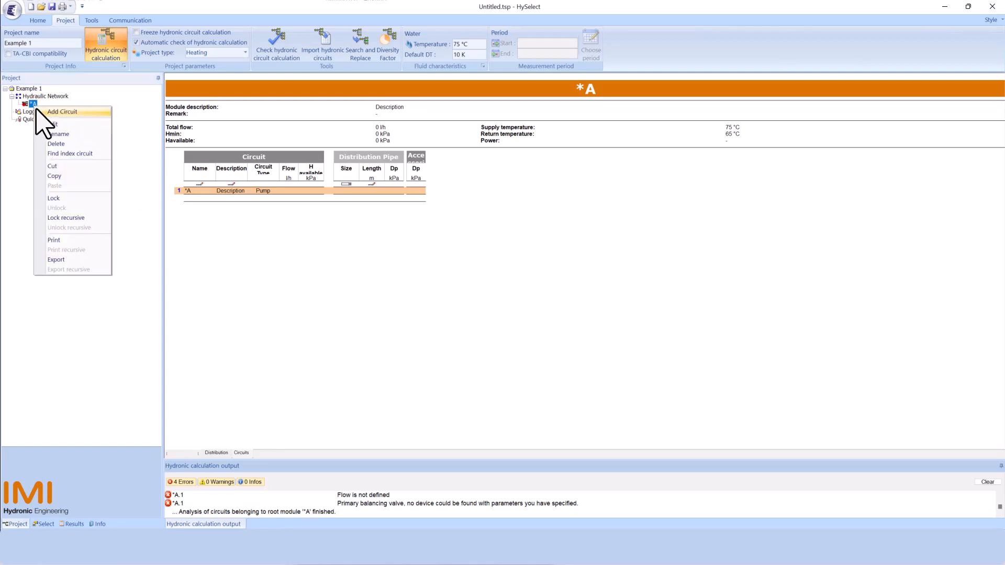
{"action": "left_click", "coordinate": [56, 112]}
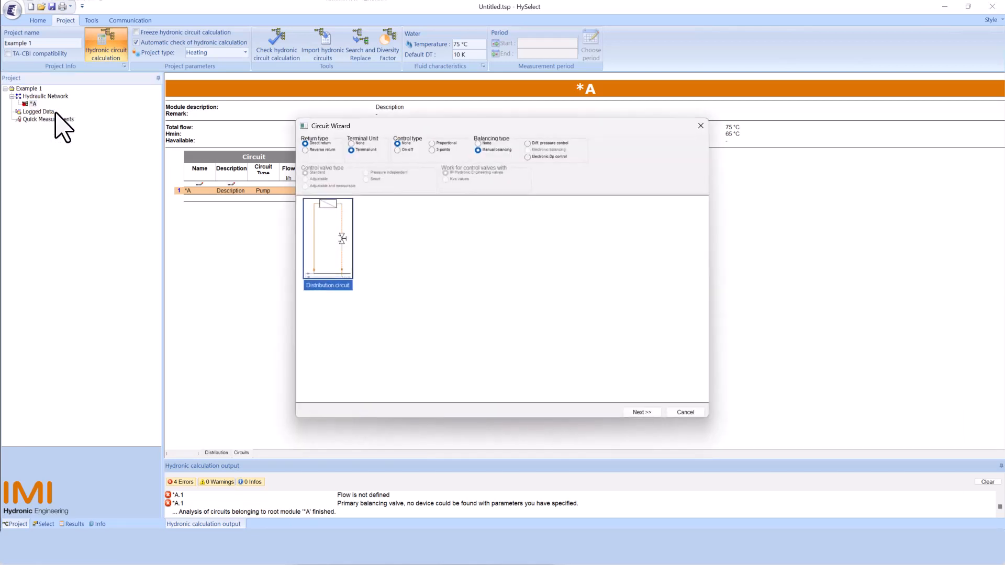
{"action": "left_click", "coordinate": [305, 150]}
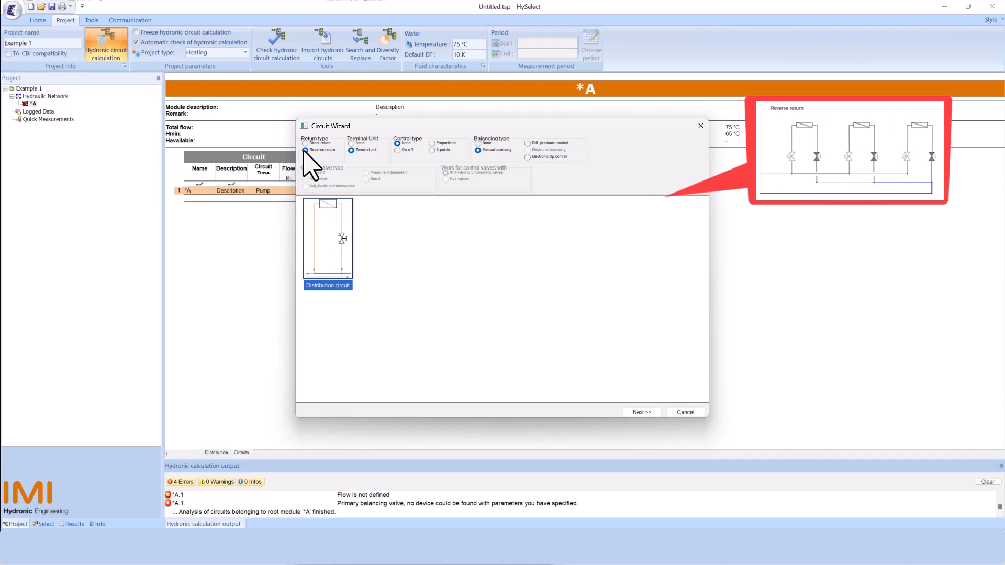
{"action": "left_click", "coordinate": [311, 143]}
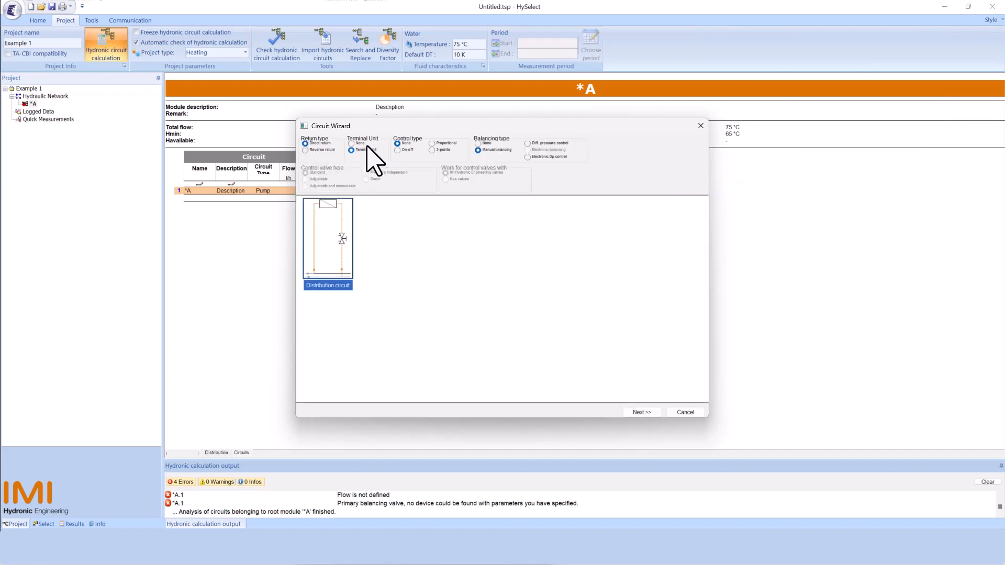
{"action": "left_click", "coordinate": [351, 144]}
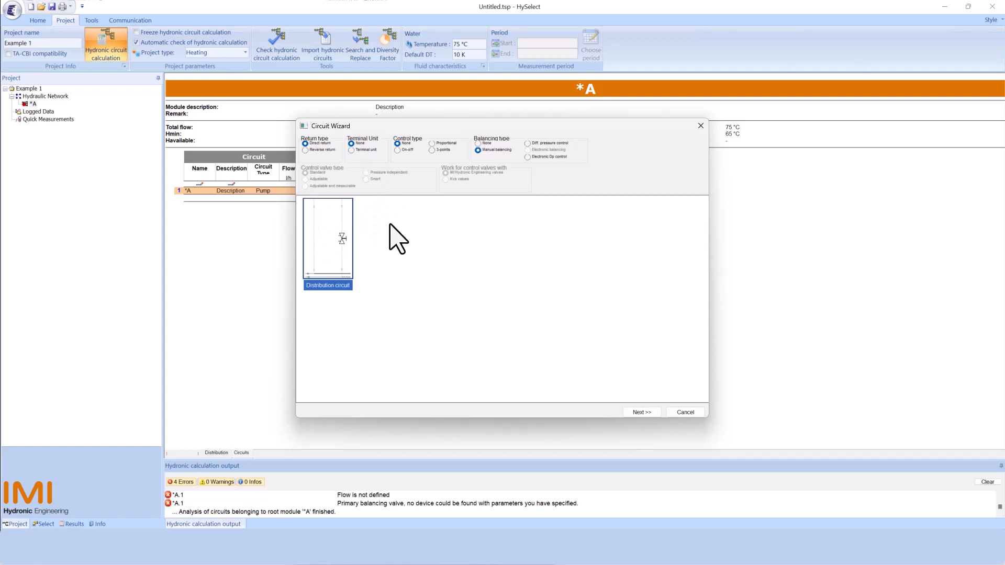
{"action": "left_click", "coordinate": [351, 151]}
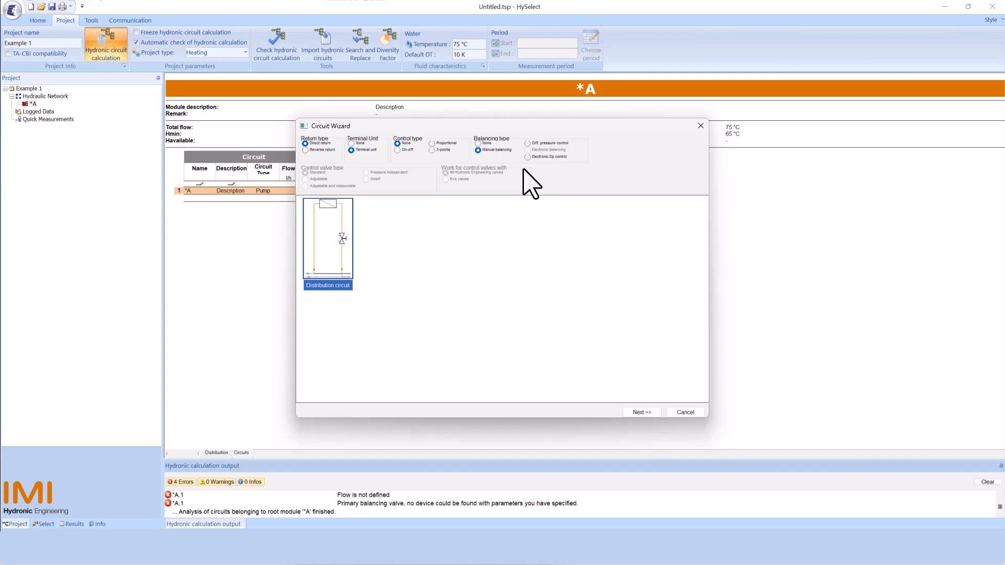
- Choose proportional control, try differential pressure control, return to manual balancing, and continue with the 2-way control circuit
{"action": "left_click", "coordinate": [432, 143]}
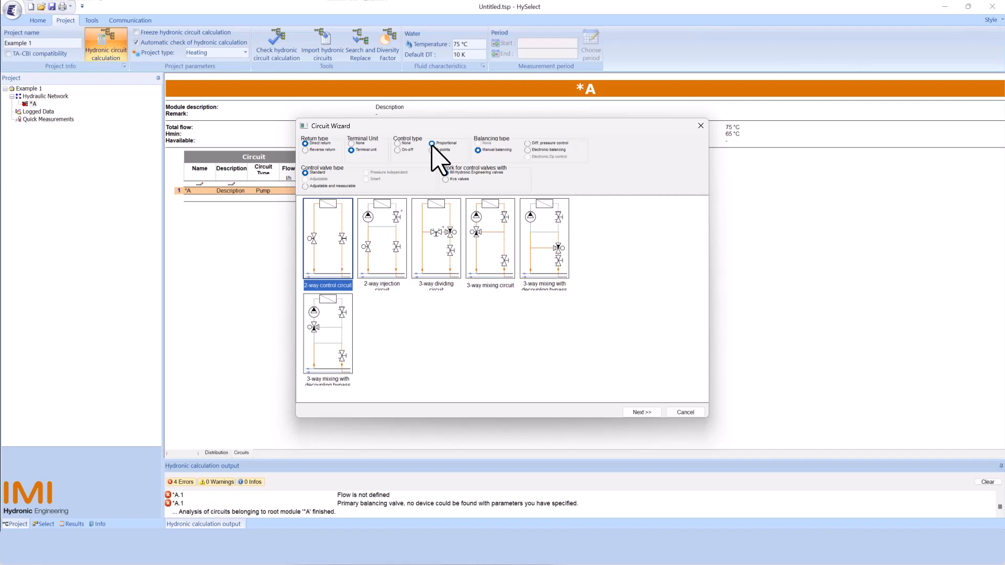
{"action": "left_click", "coordinate": [528, 144]}
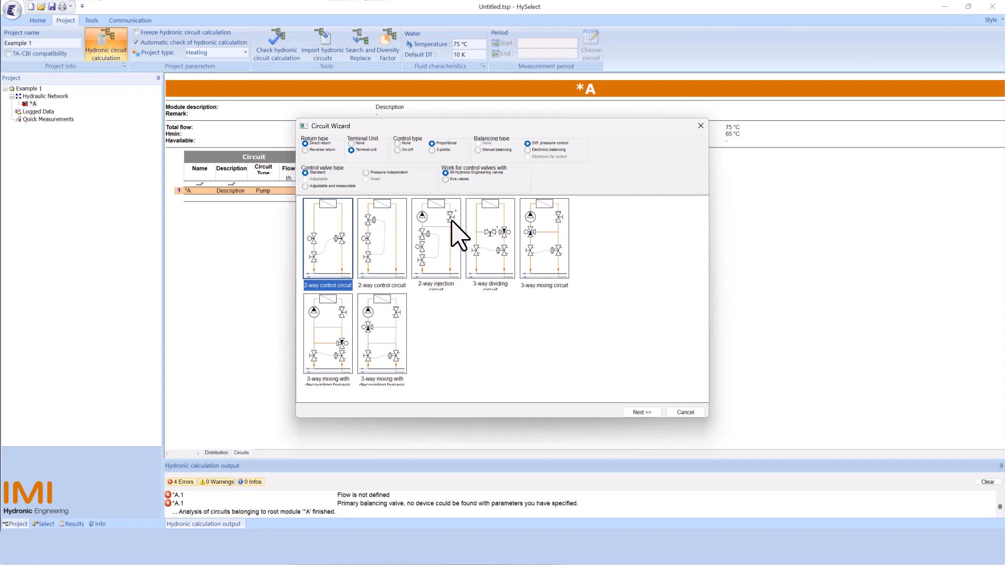
{"action": "left_click", "coordinate": [478, 150]}
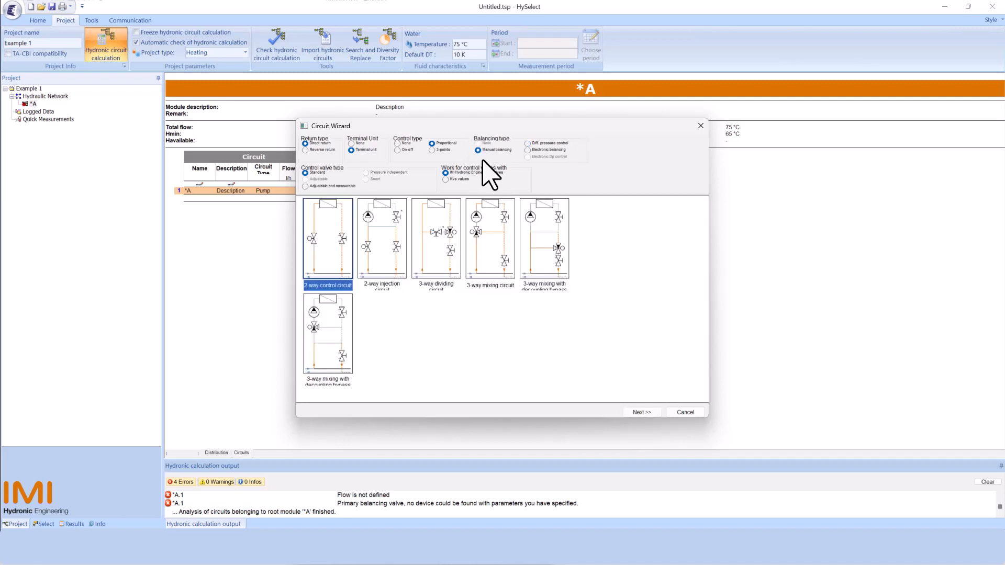
{"action": "left_click", "coordinate": [642, 413]}
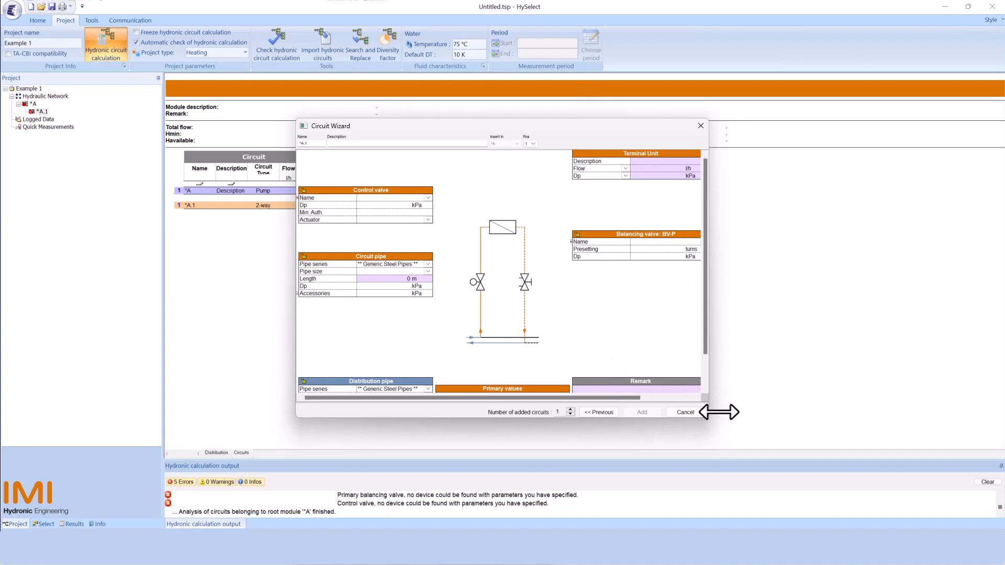
- Enlarge and reposition the Circuit Wizard window so that all circuit parameter tables fit, ready for the circuit description
{"action": "left_click_drag", "start_coordinate": [719, 412], "coordinate": [766, 413]}
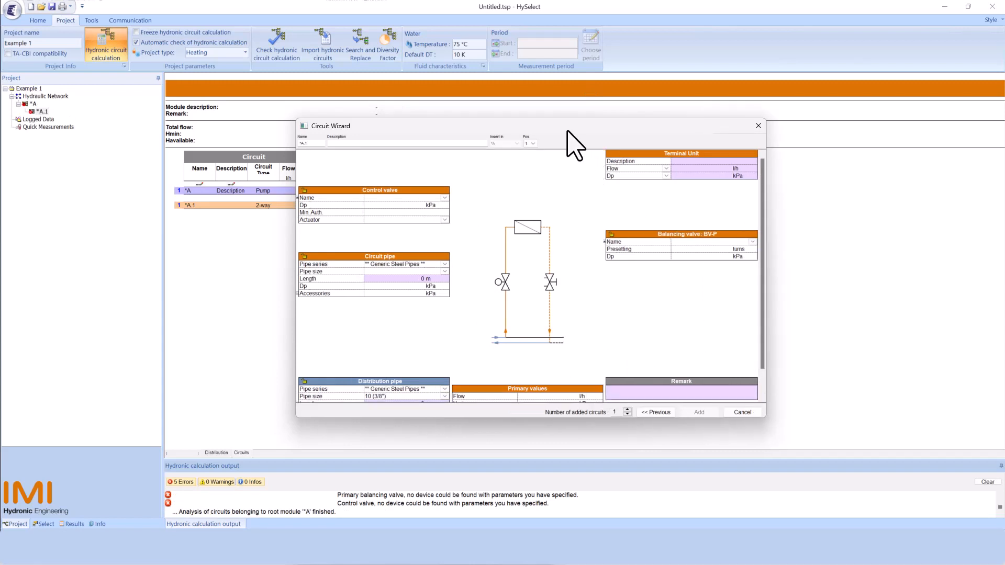
{"action": "left_click_drag", "start_coordinate": [567, 131], "coordinate": [447, 88]}
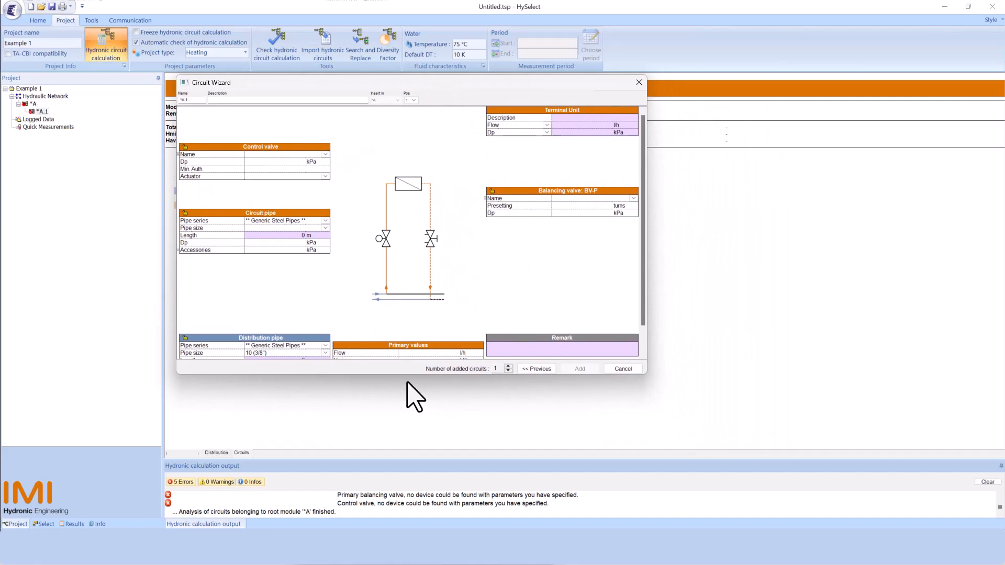
{"action": "left_click_drag", "start_coordinate": [407, 375], "coordinate": [411, 465]}
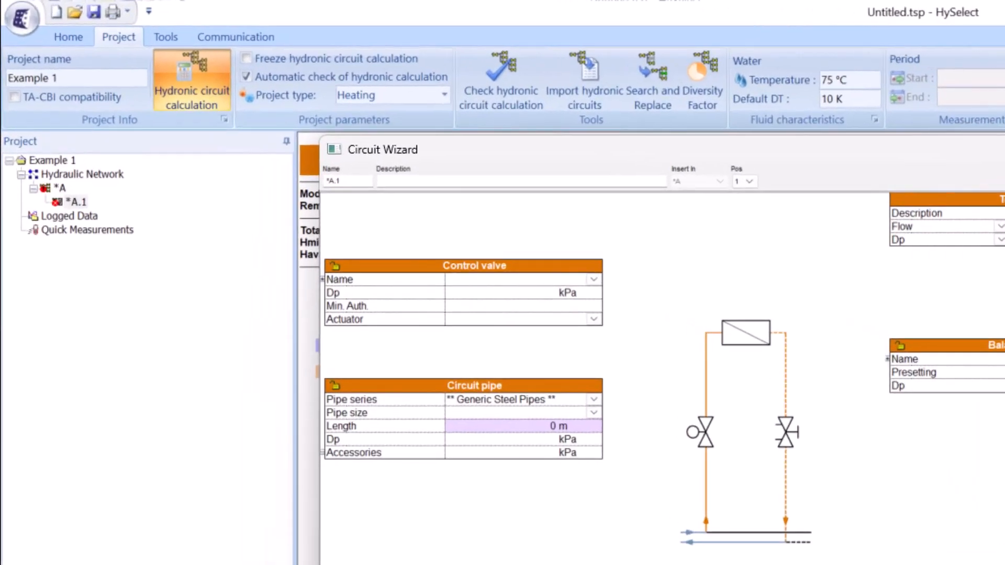
{"action": "left_click_drag", "start_coordinate": [994, 366], "coordinate": [1004, 366]}
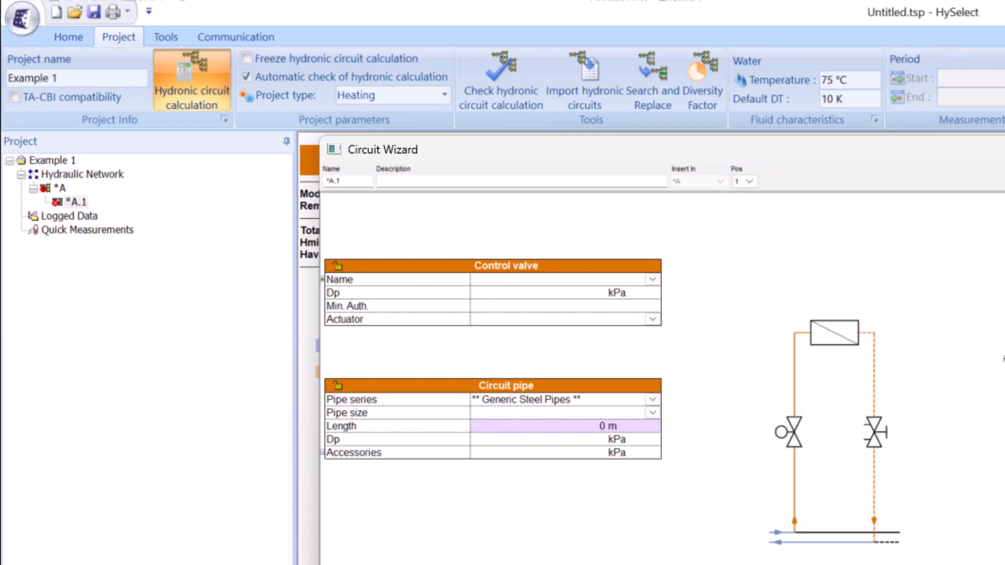
{"action": "left_click", "coordinate": [348, 181]}
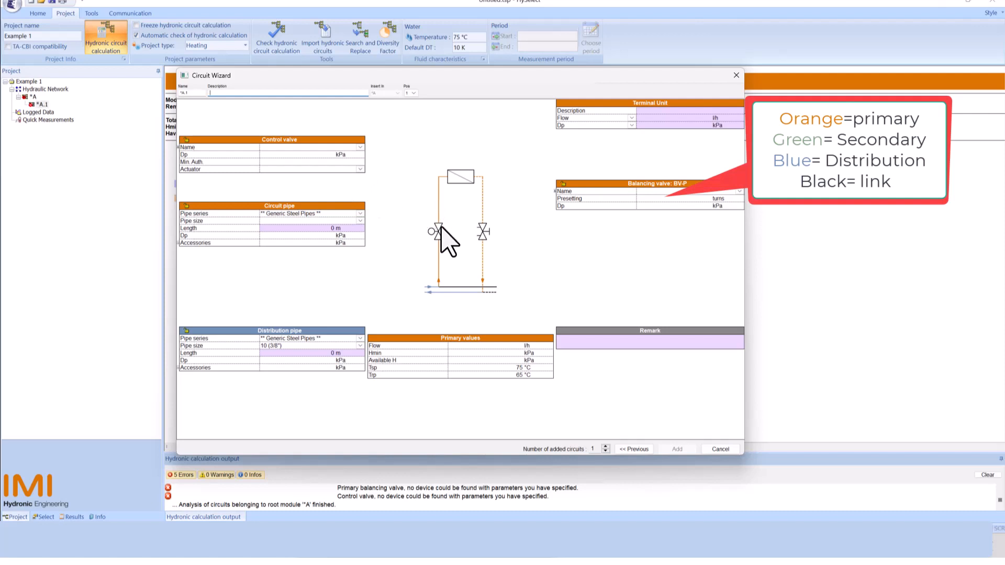
- Go back to the circuit selection and switch the new circuit to the 2-way injection circuit
{"action": "left_click", "coordinate": [634, 449]}
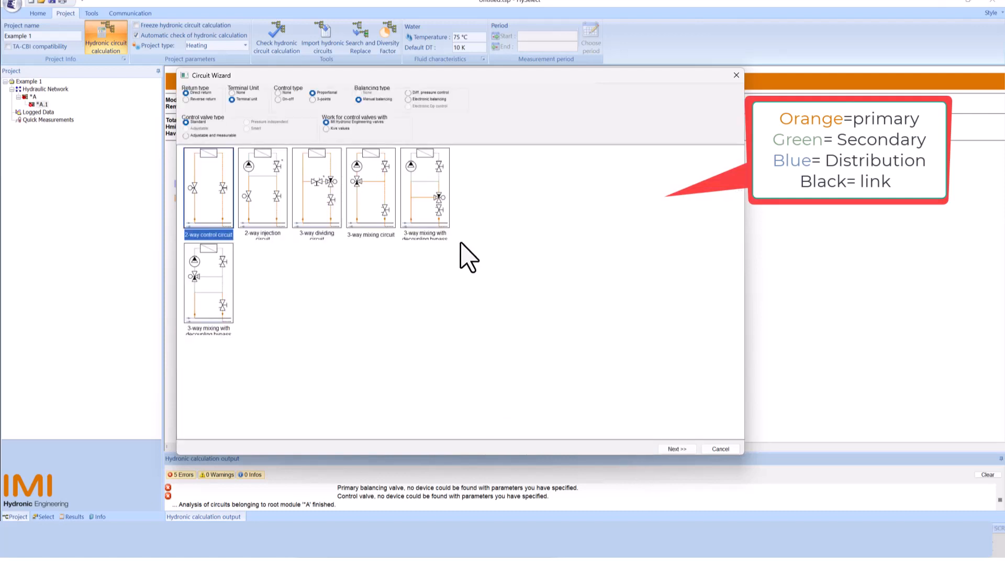
{"action": "left_click", "coordinate": [280, 209]}
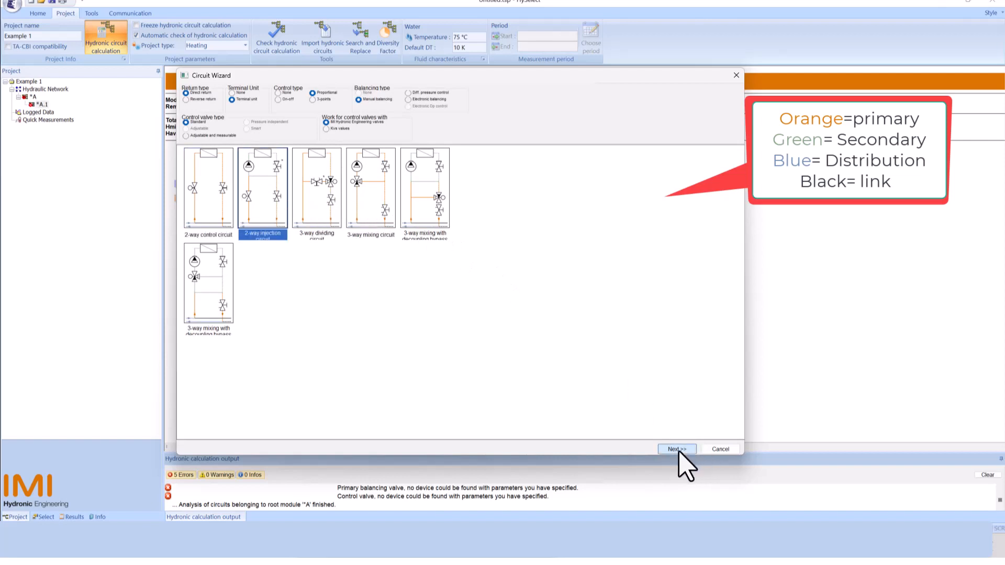
{"action": "left_click", "coordinate": [678, 450]}
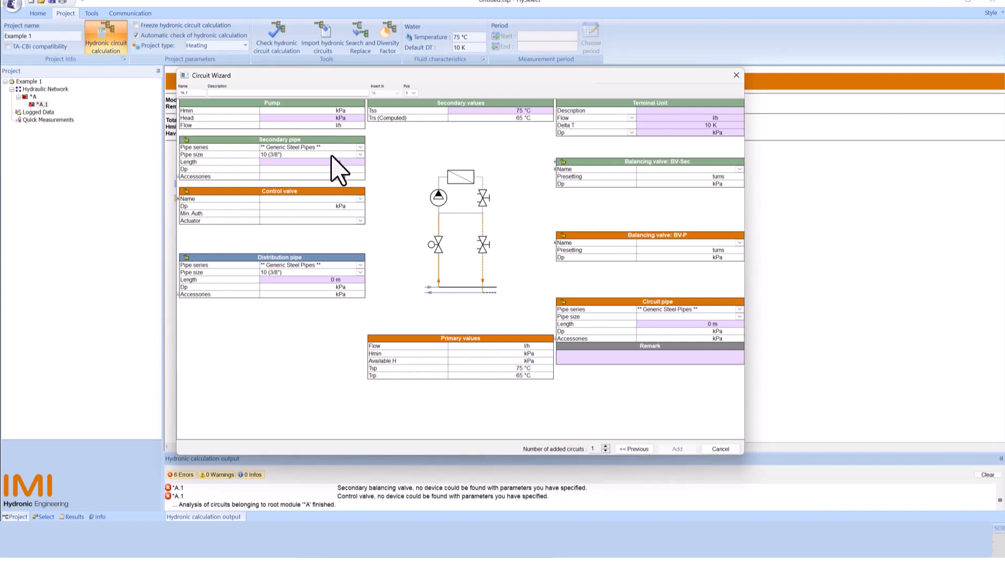
- Lock the distribution pipe at size 10 (3/8") and expand the extra control valve parameters and the distribution pipe accessories
{"action": "left_click", "coordinate": [355, 156]}
{"action": "left_click", "coordinate": [415, 160]}
{"action": "left_click", "coordinate": [186, 257]}
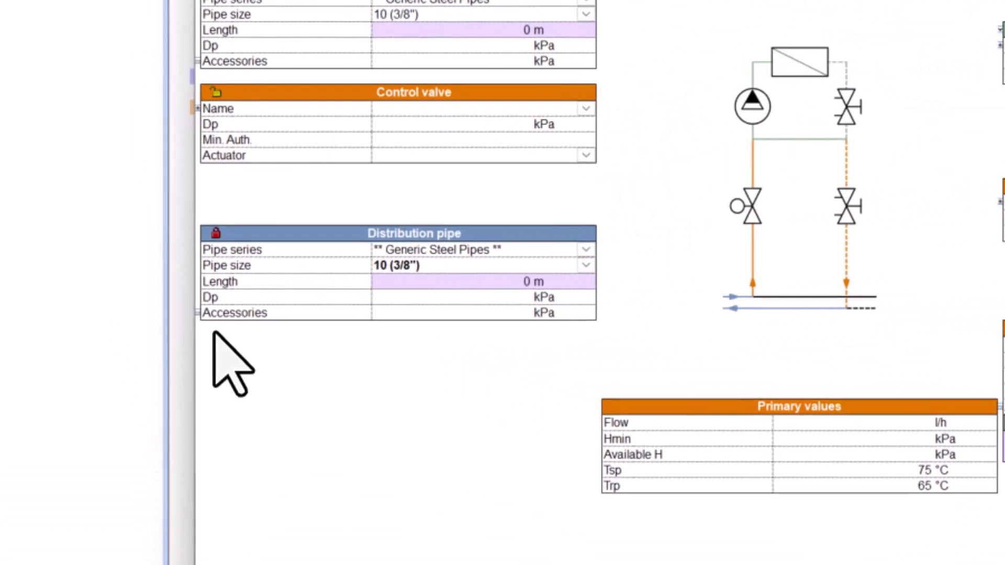
{"action": "left_click", "coordinate": [197, 109]}
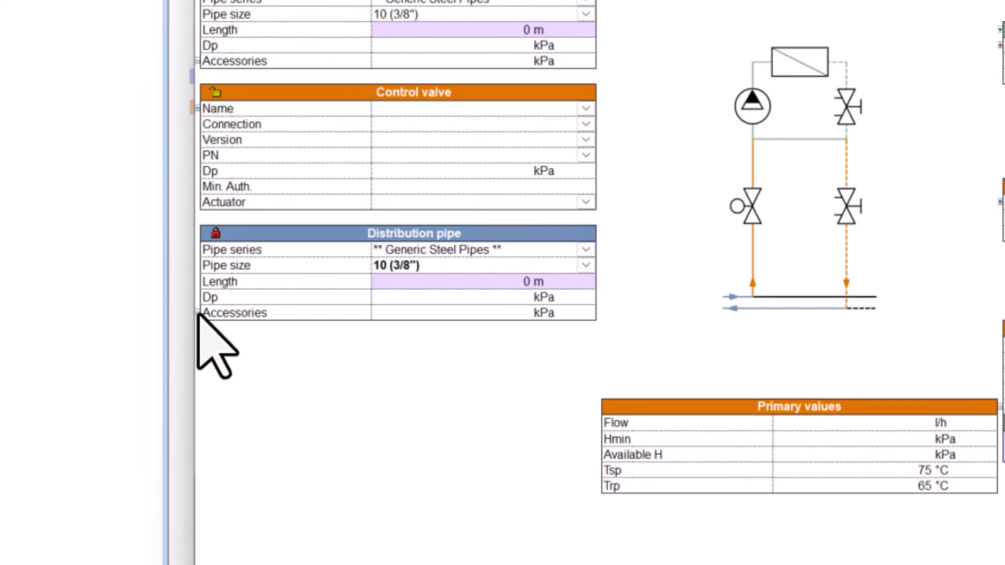
{"action": "left_click", "coordinate": [202, 313]}
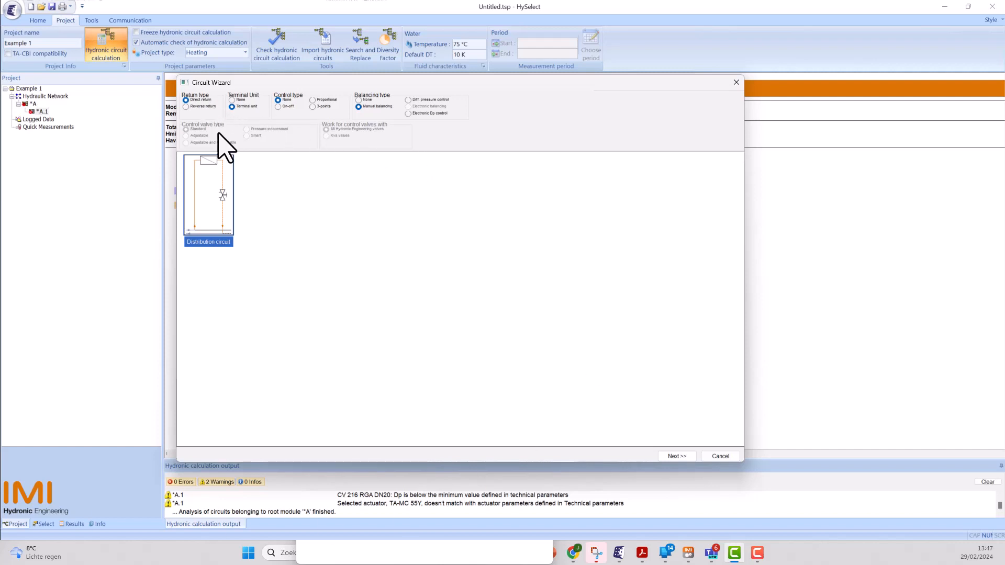
- Set up the distribution circuit with 1500 l/h flow, 20 kPa Dp, a 5 m circuit pipe and a 10 m distribution pipe
{"action": "left_click", "coordinate": [676, 456]}
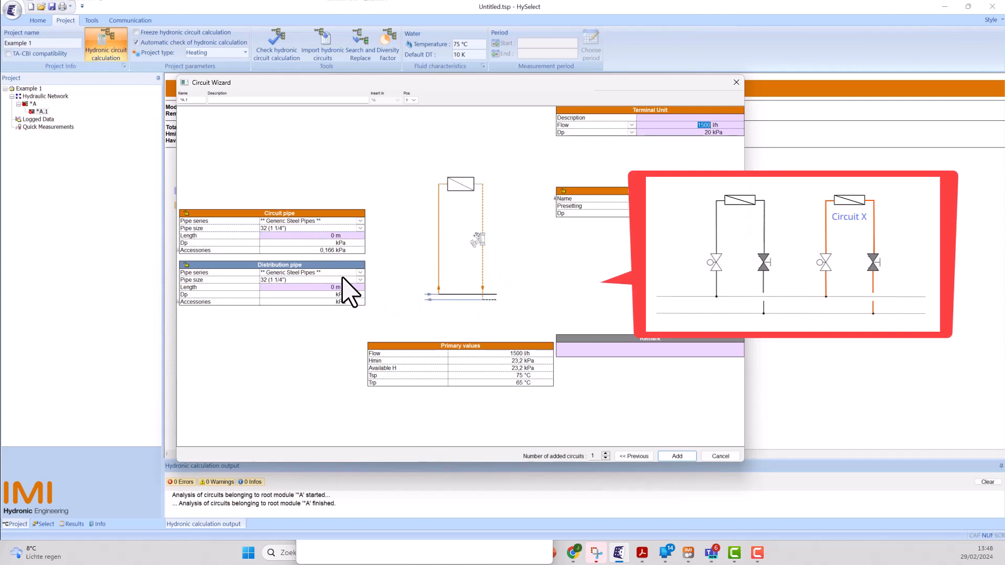
{"action": "left_click", "coordinate": [332, 236]}
{"action": "type", "text": "5"}
{"action": "left_click", "coordinate": [333, 288]}
{"action": "left_click", "coordinate": [340, 325]}
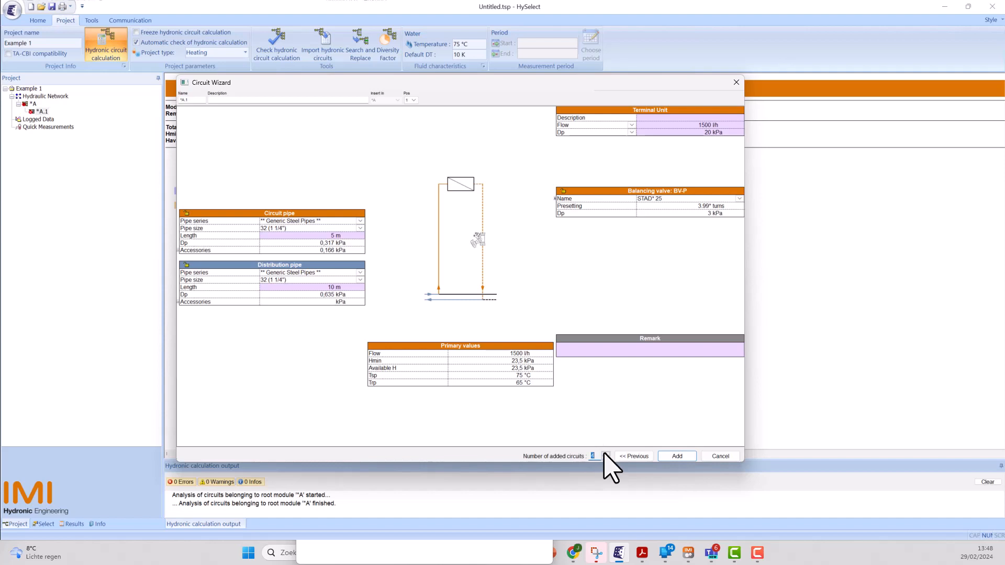
- Add six identical distribution circuits to module *A and close the Circuit Wizard
{"action": "left_click", "coordinate": [605, 454]}
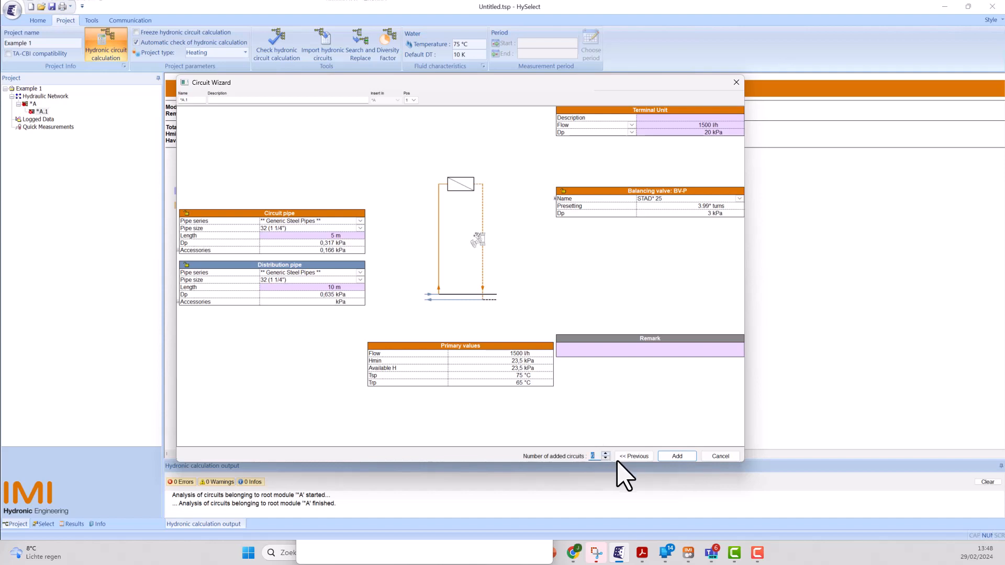
{"action": "left_click", "coordinate": [676, 457]}
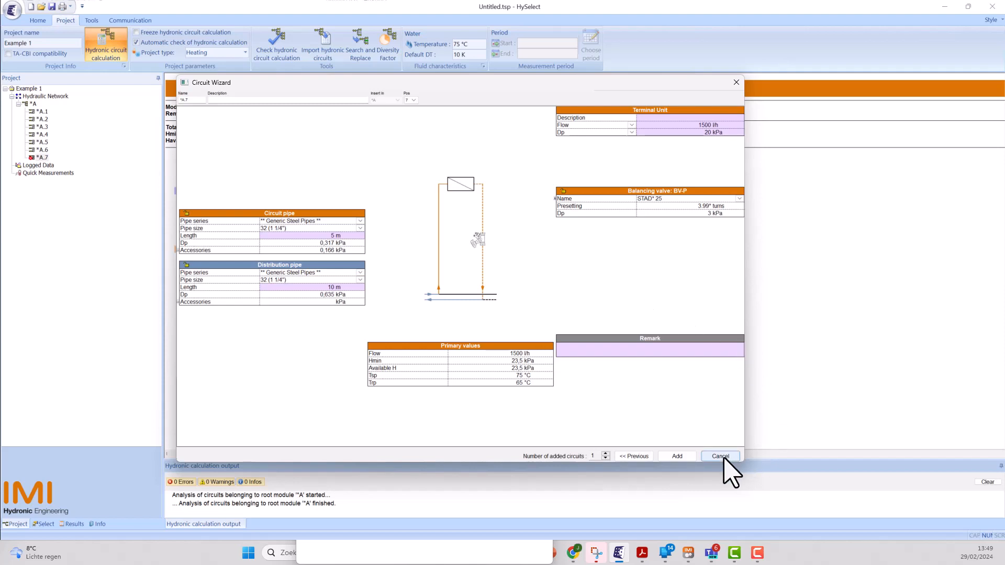
{"action": "left_click", "coordinate": [736, 82]}
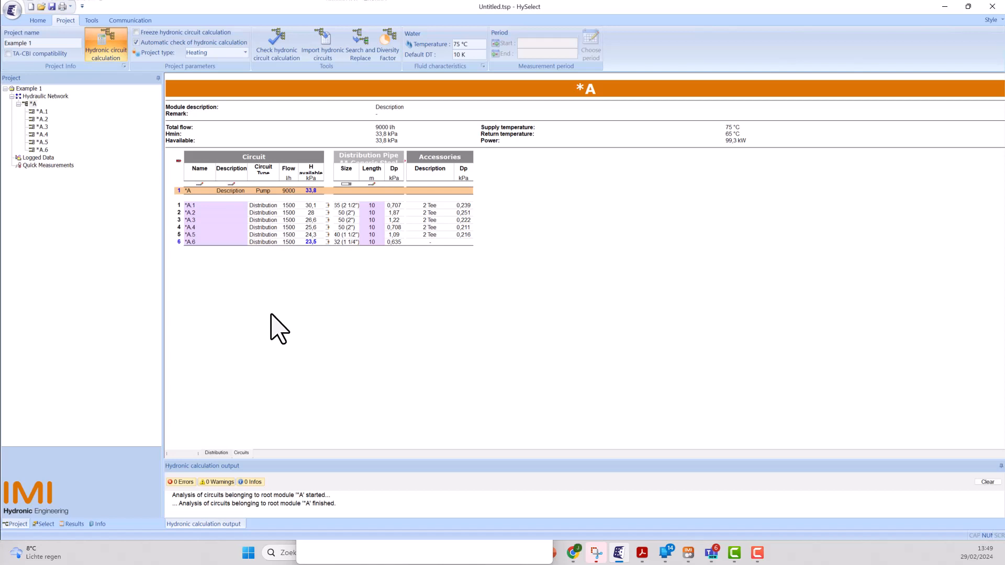
- Start another circuit under module *A with a terminal unit and proportional control, using the 2-way injection circuit
{"action": "left_click", "coordinate": [36, 105]}
{"action": "key", "text": "Insert"}
{"action": "left_click", "coordinate": [274, 107]}
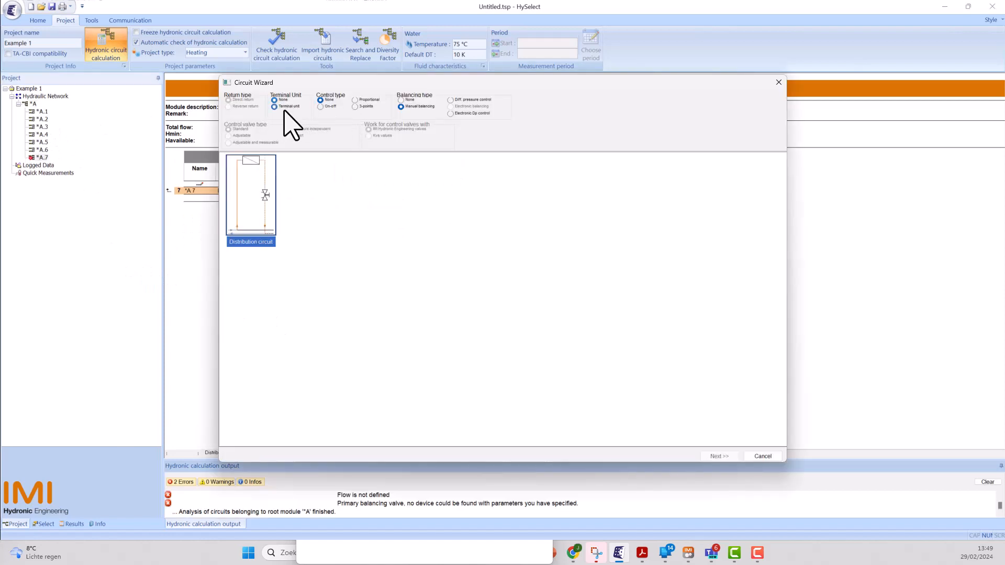
{"action": "left_click", "coordinate": [354, 100]}
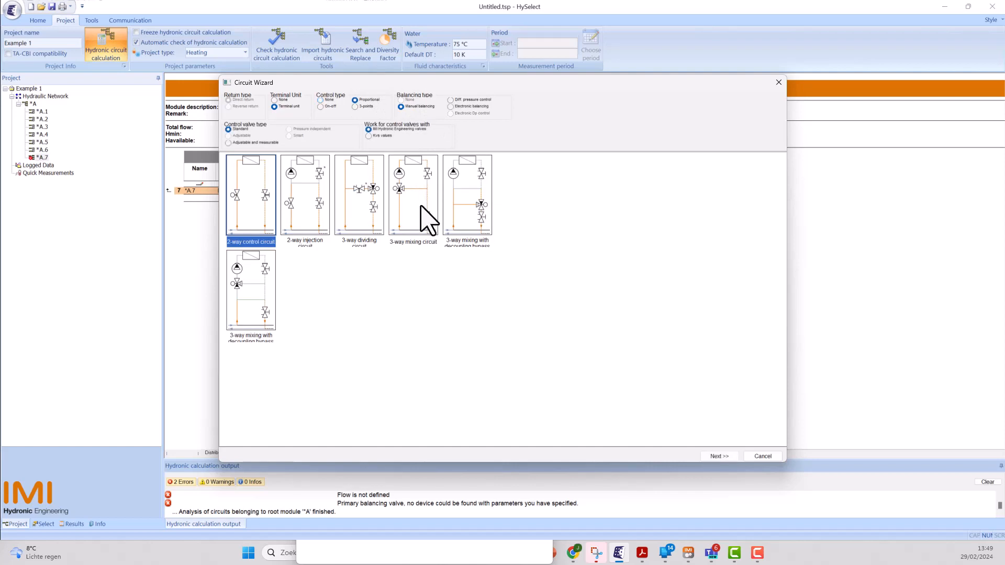
{"action": "left_click", "coordinate": [320, 218]}
{"action": "left_click", "coordinate": [718, 456]}
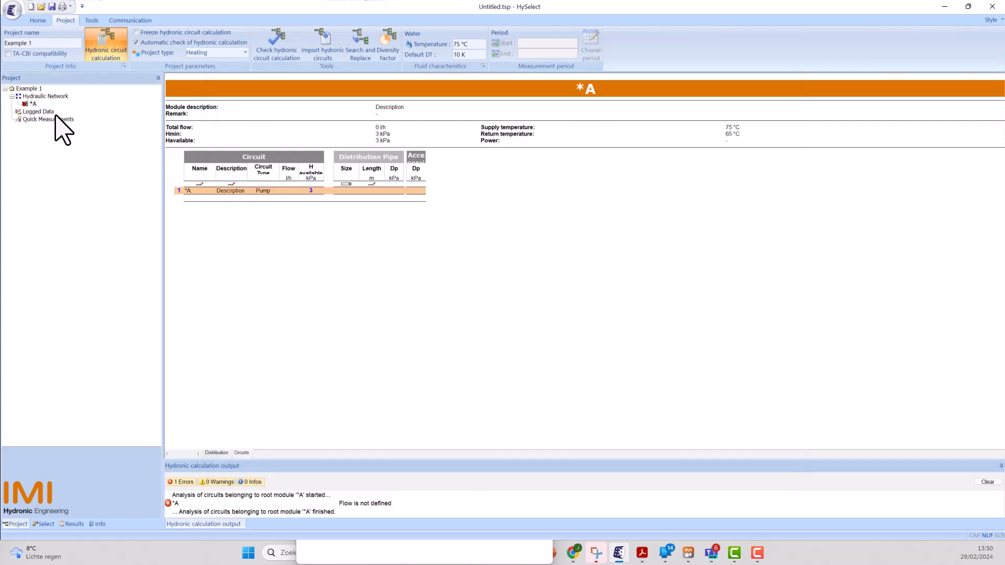
- Start a new distribution circuit under module *A with reverse return, a terminal unit and manual balancing, and proceed to its parameters
{"action": "right_click", "coordinate": [36, 104]}
{"action": "left_click", "coordinate": [49, 109]}
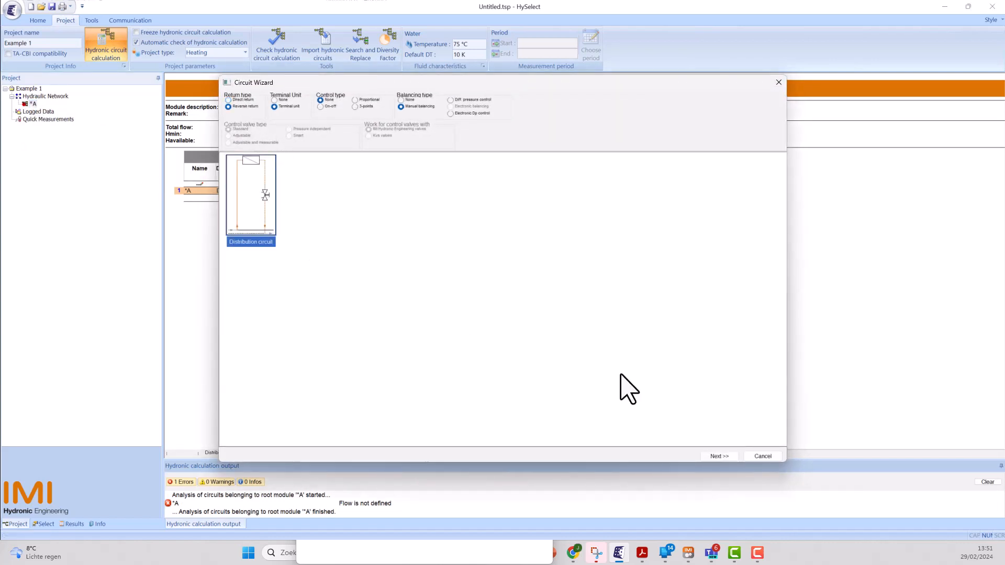
{"action": "left_click", "coordinate": [717, 455]}
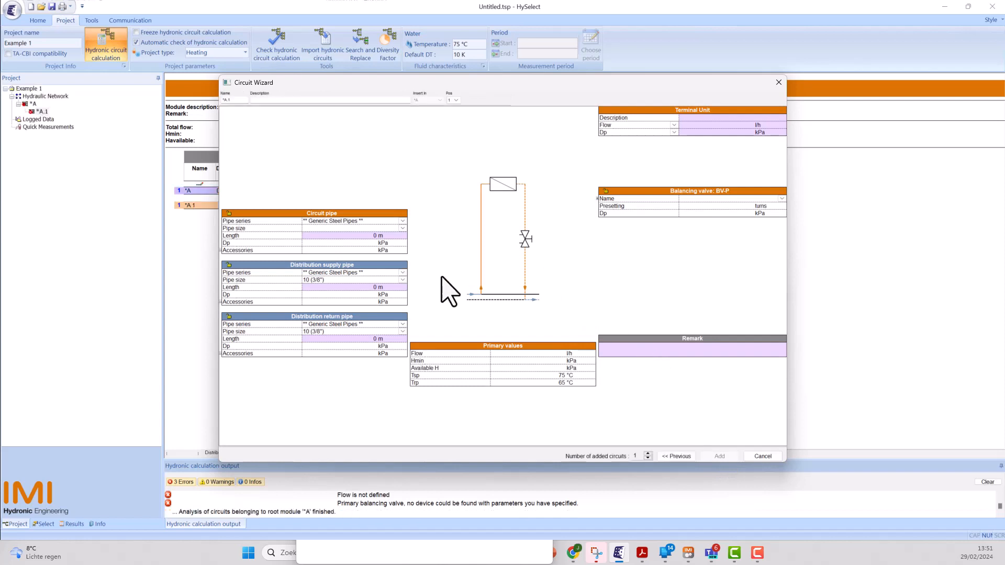